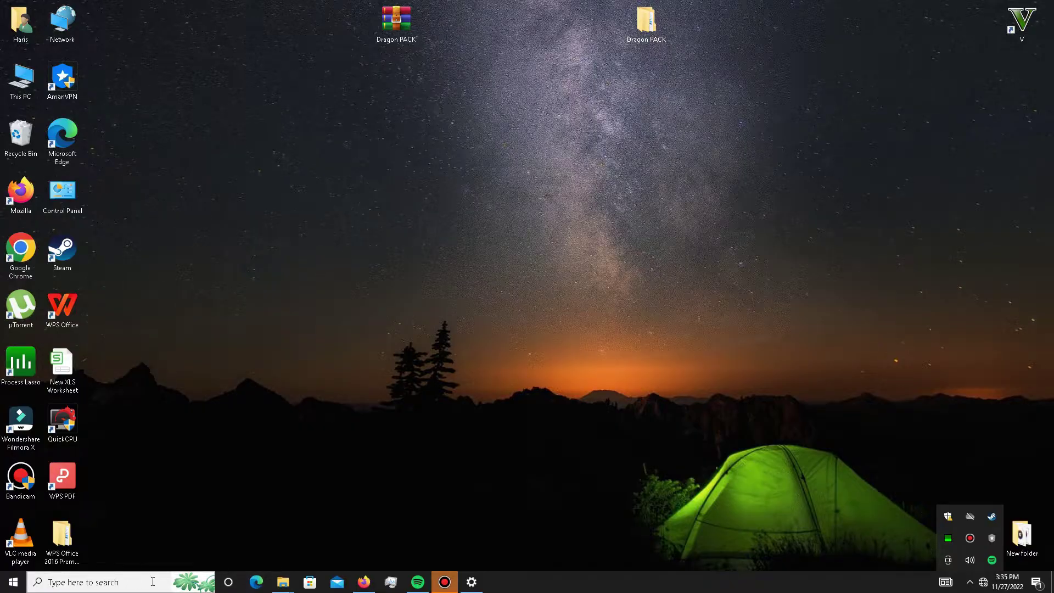
Step: Launch Settings from search and view Privacy > Background apps, where background apps are off
click(118, 582)
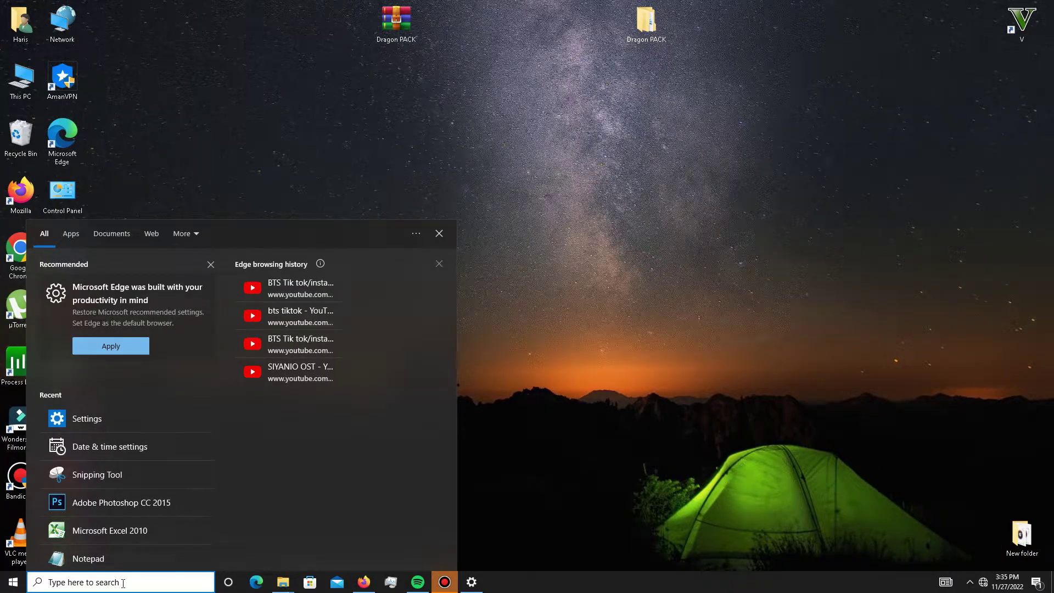
text(SE)
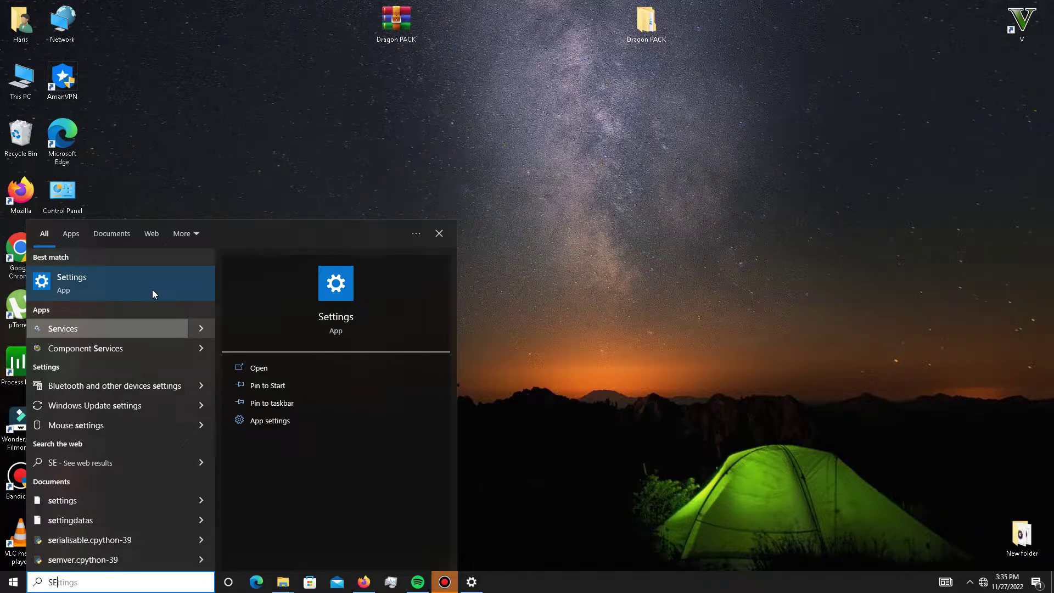
click(147, 285)
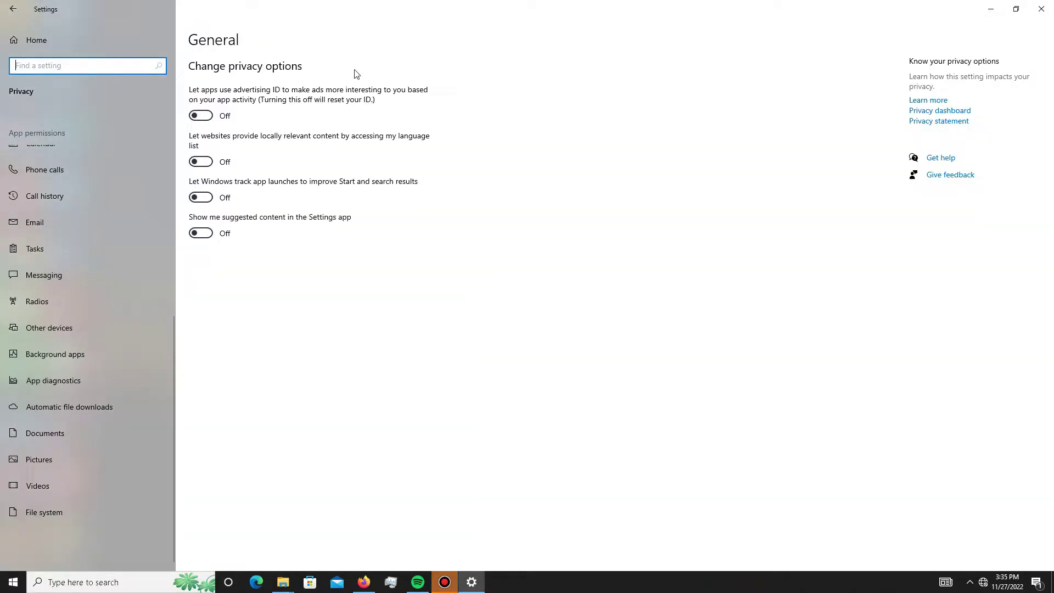
click(13, 8)
click(373, 310)
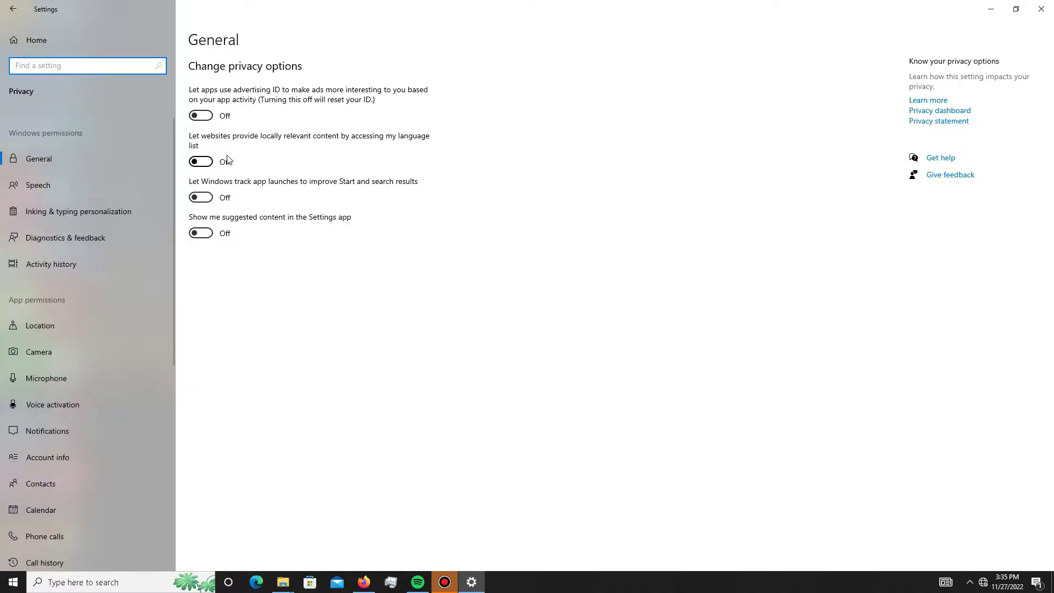
scroll(82, 327, down, 5)
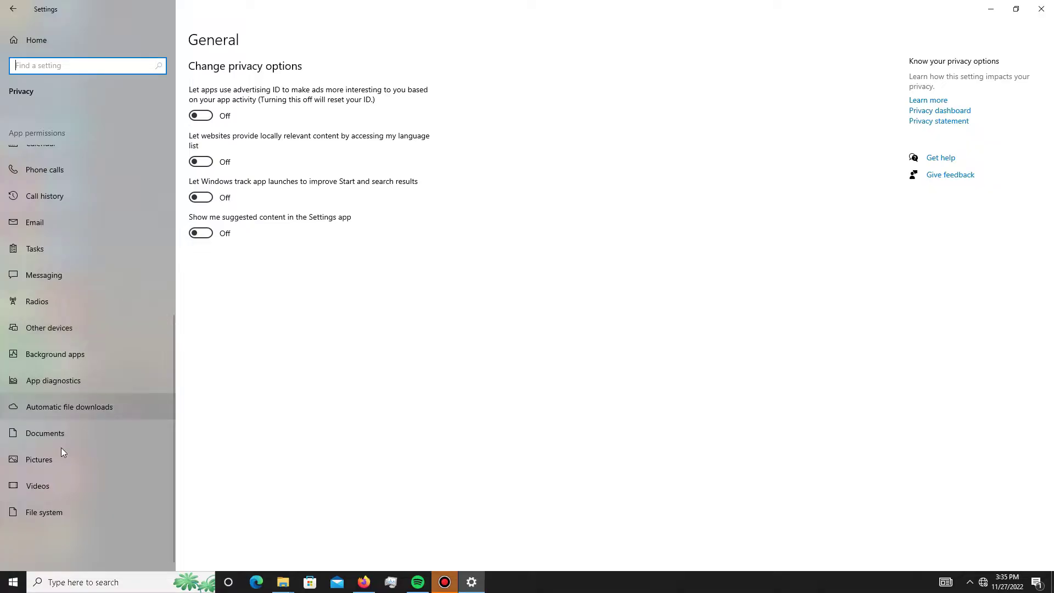
click(90, 364)
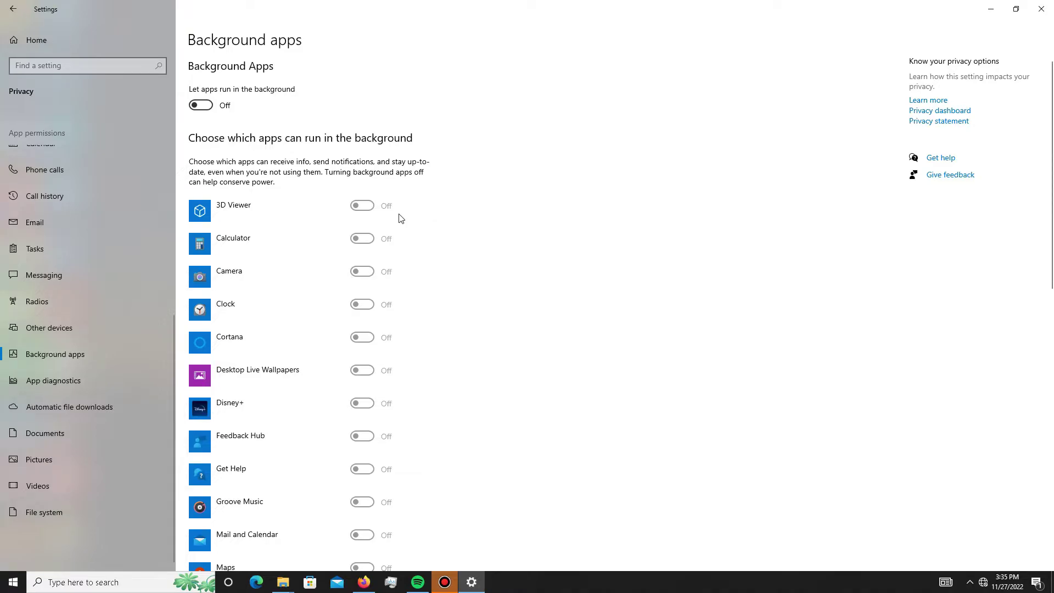
scroll(399, 220, down, 10)
scroll(398, 204, up, 10)
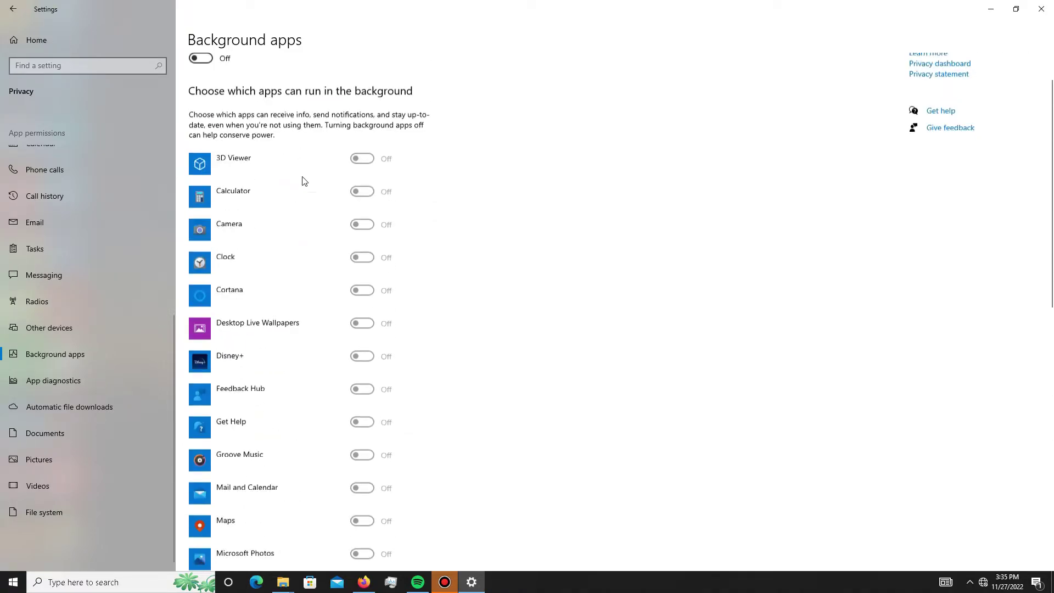
Step: Check the Gaming settings' Game Mode (on) and Captures pages, then return to Settings home
click(13, 9)
click(658, 261)
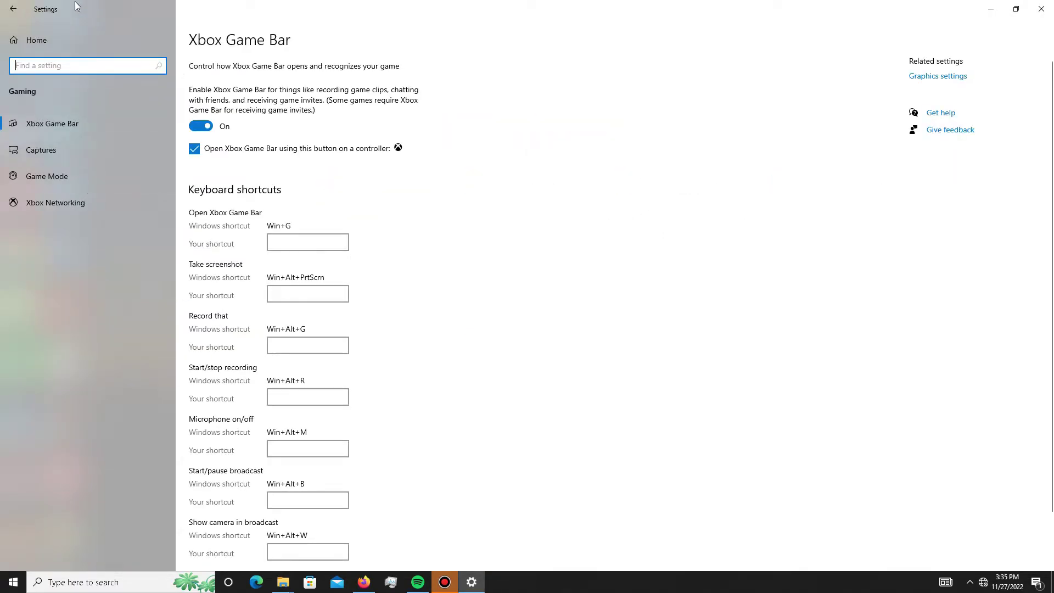
click(47, 178)
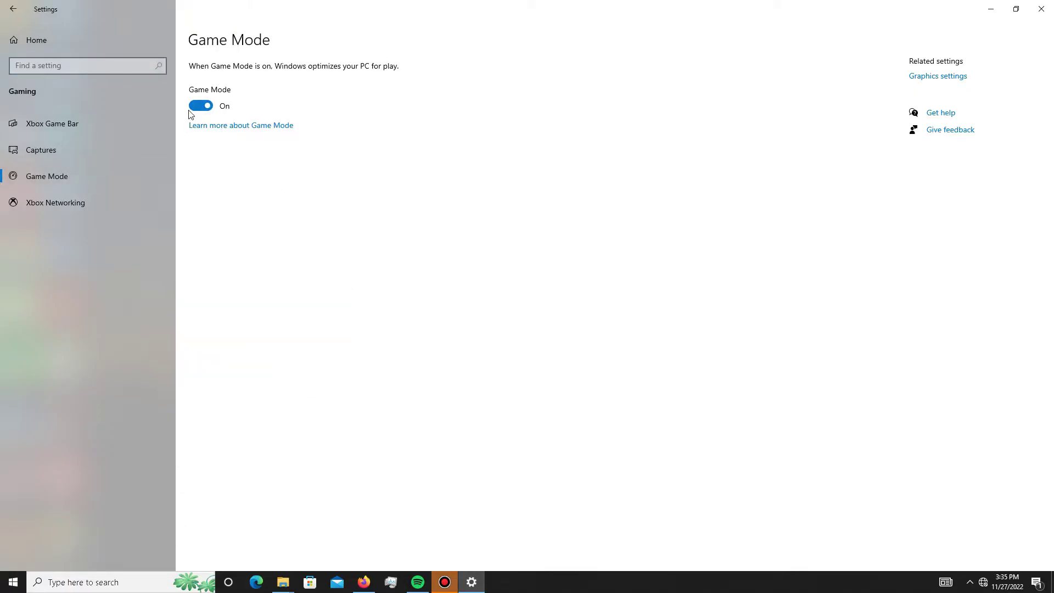
click(54, 150)
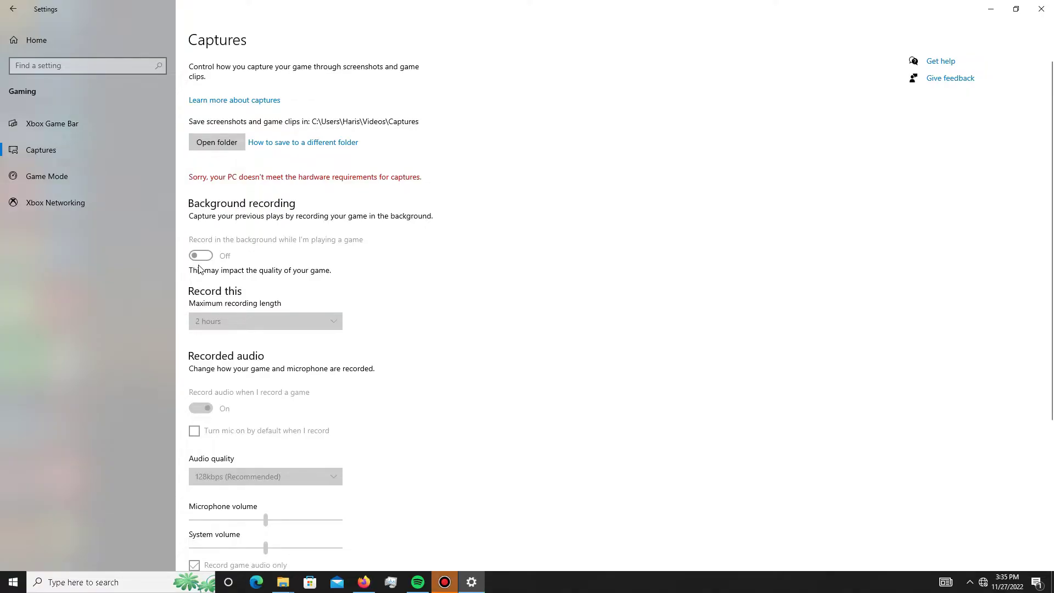
click(11, 9)
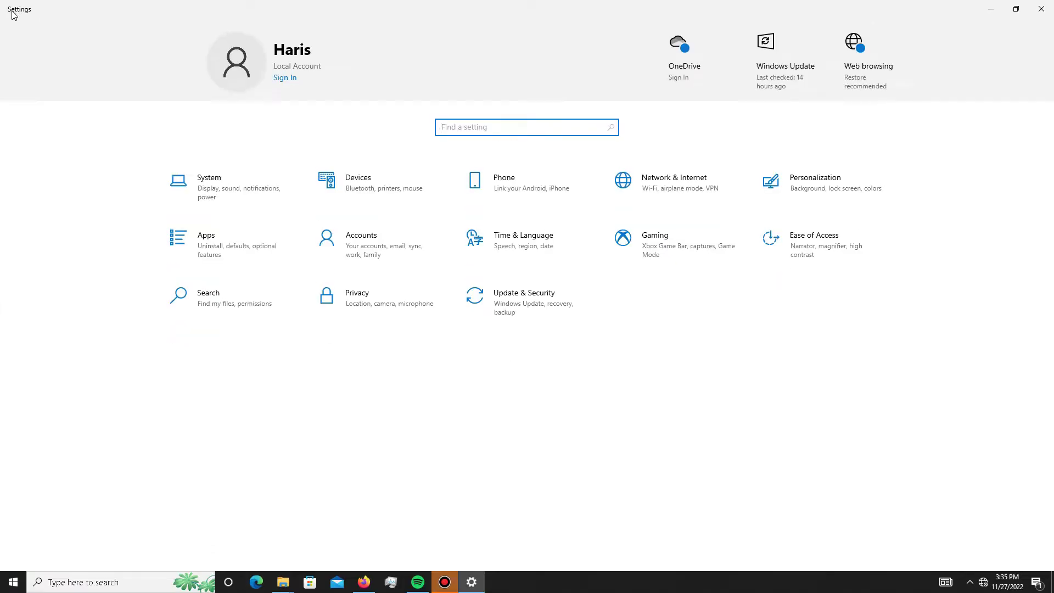
Step: Close Settings, open the Dragon PACK folder and select its AMD, DX and Nvidia subfolders
click(1041, 8)
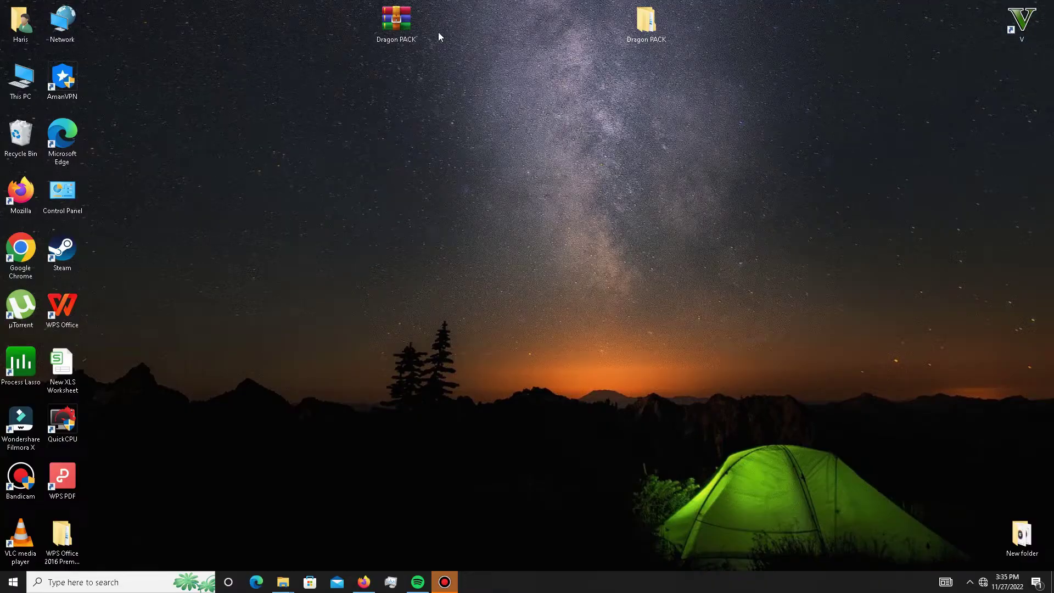
right_click(401, 33)
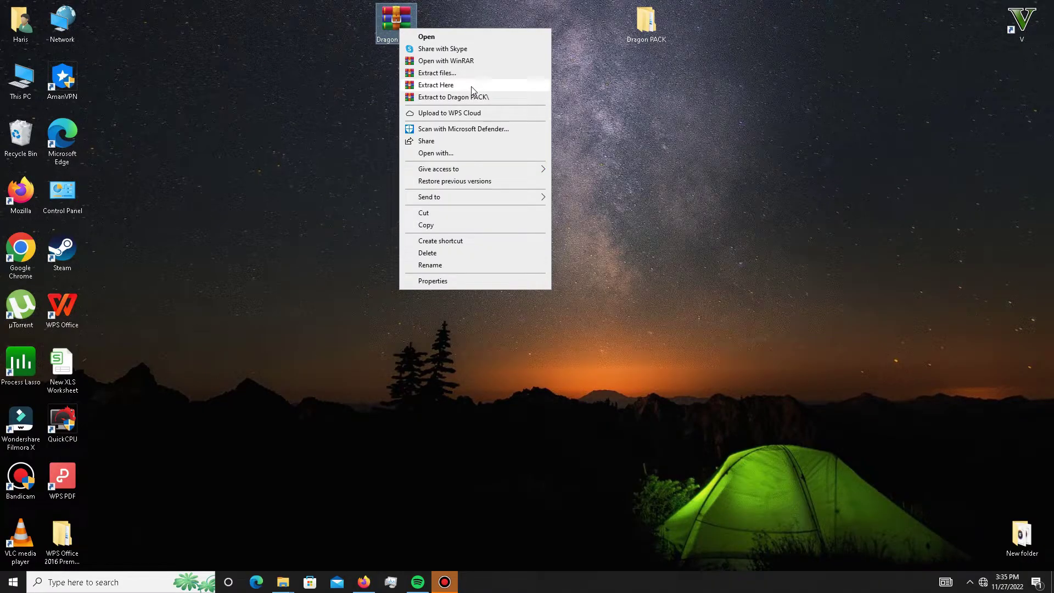
click(647, 35)
double_click(646, 28)
key(ctrl+a)
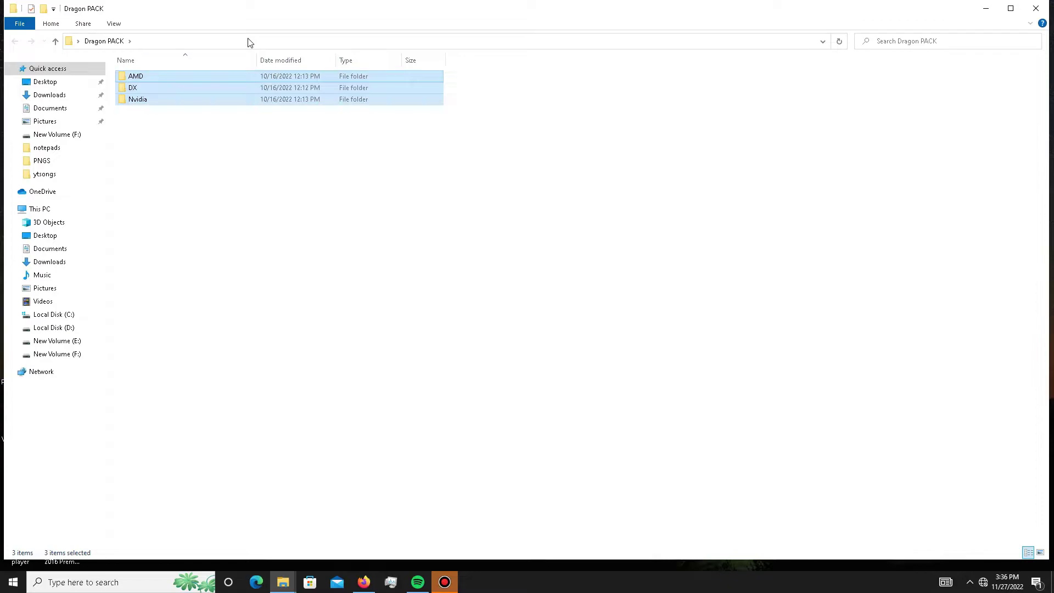
Step: Run the DX folder's Directx 12 installer, accepting the licence and declining the Bing Bar, then close the failure
double_click(155, 87)
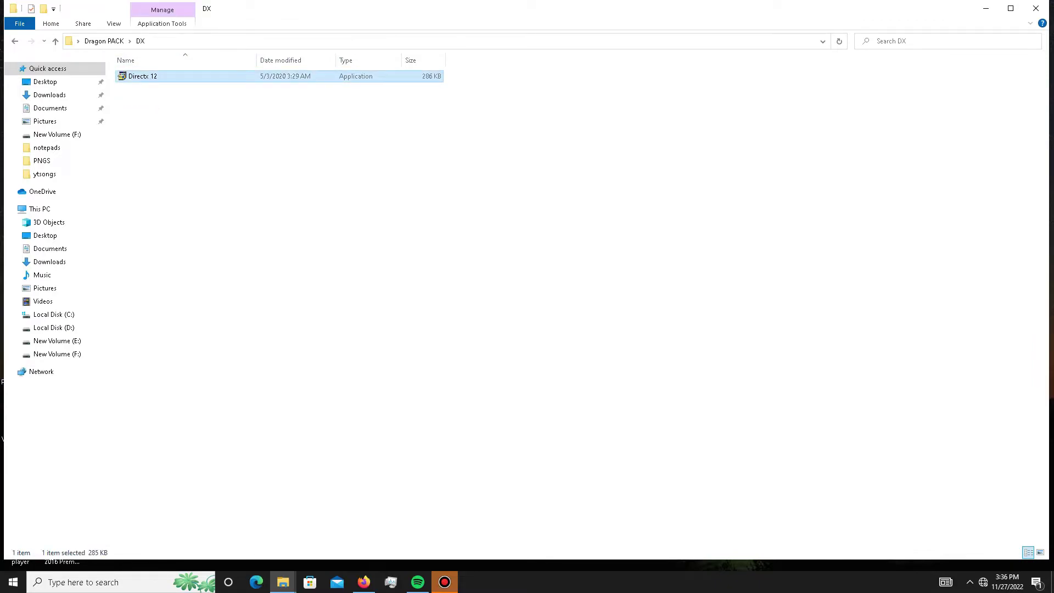
key(Return)
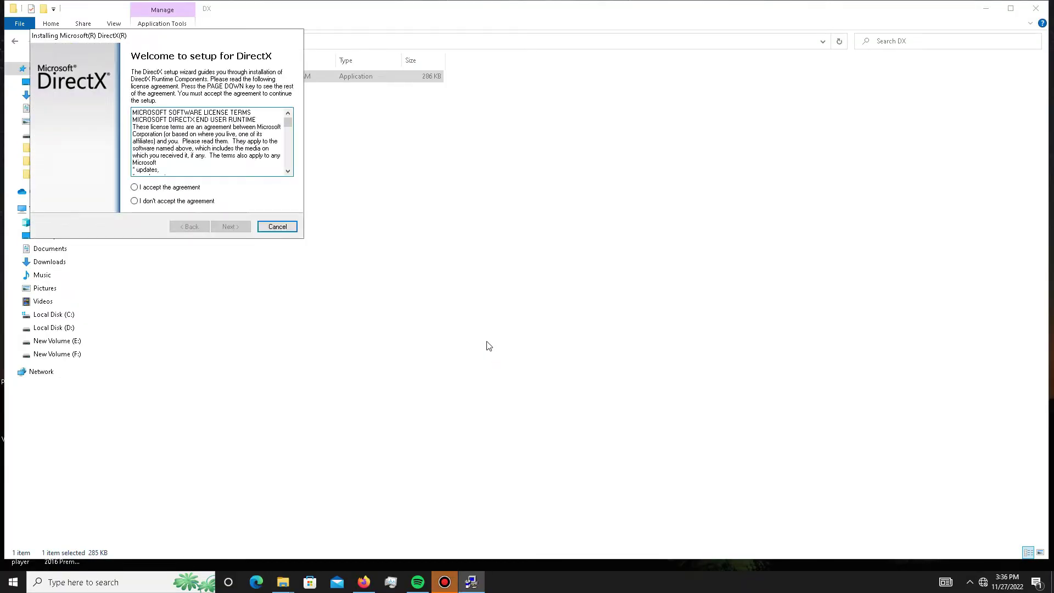
click(181, 188)
click(230, 226)
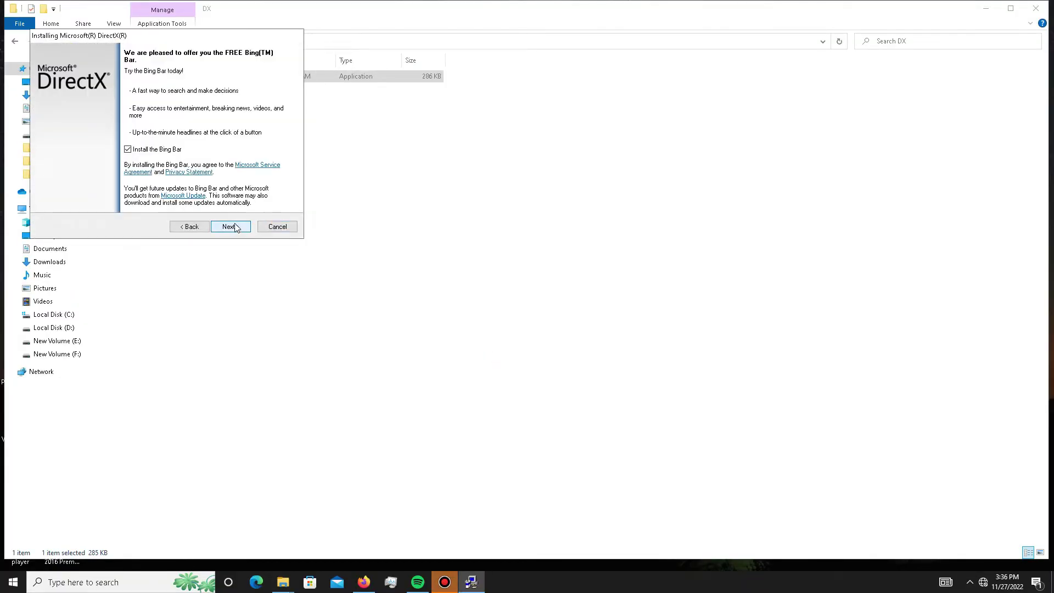
click(176, 152)
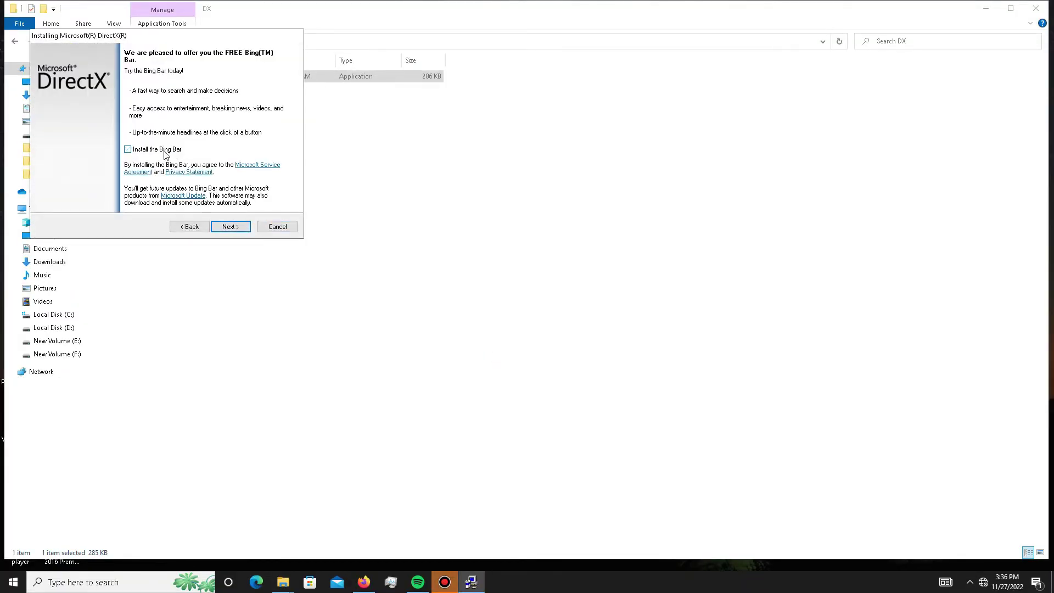
click(230, 227)
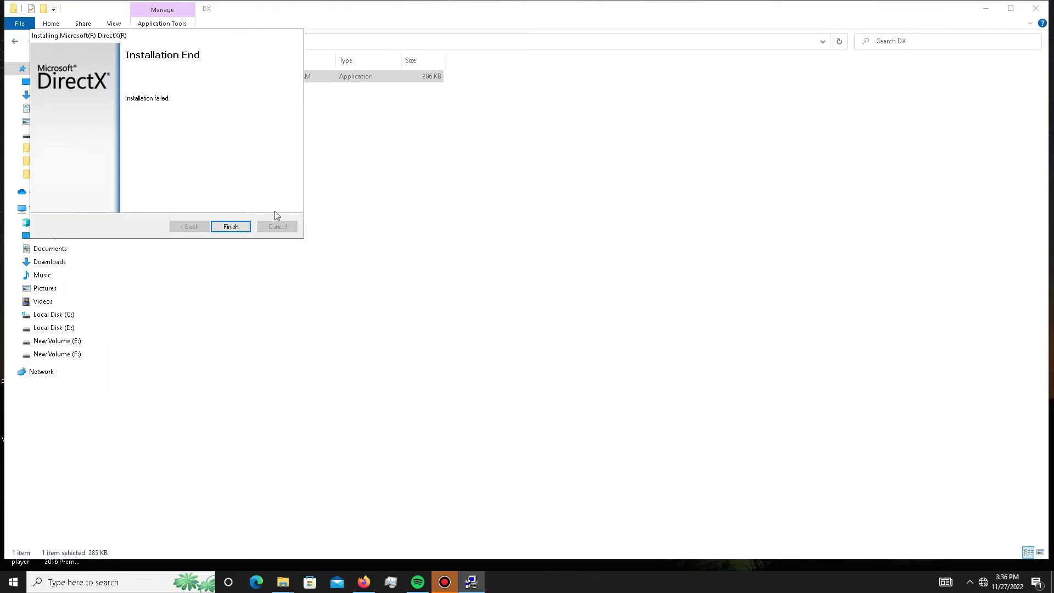
click(230, 226)
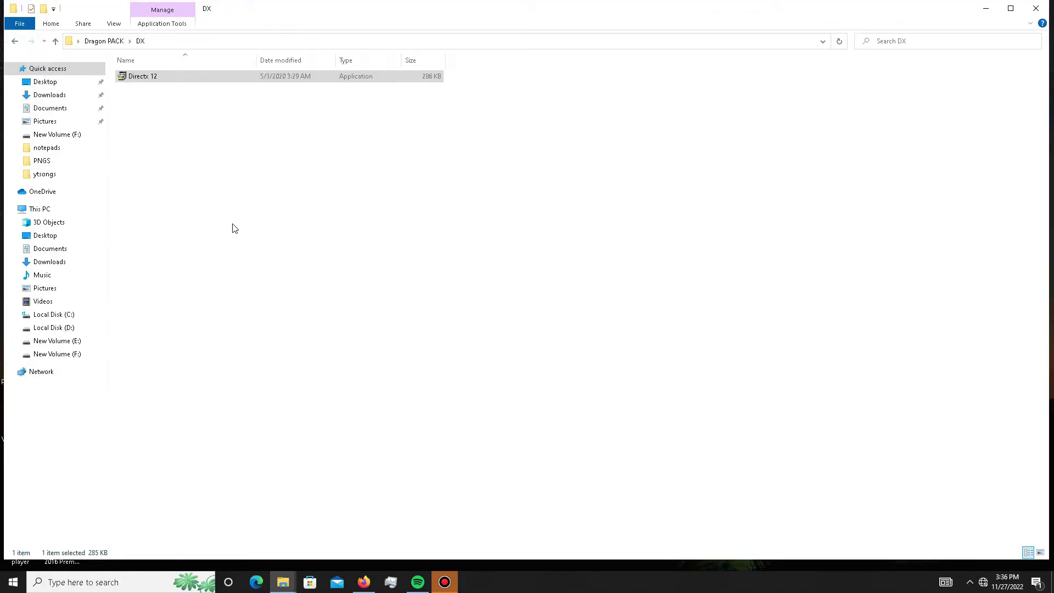
Step: Open the Nvidia folder and read the six-line Nvidia settings note in Notepad
click(15, 41)
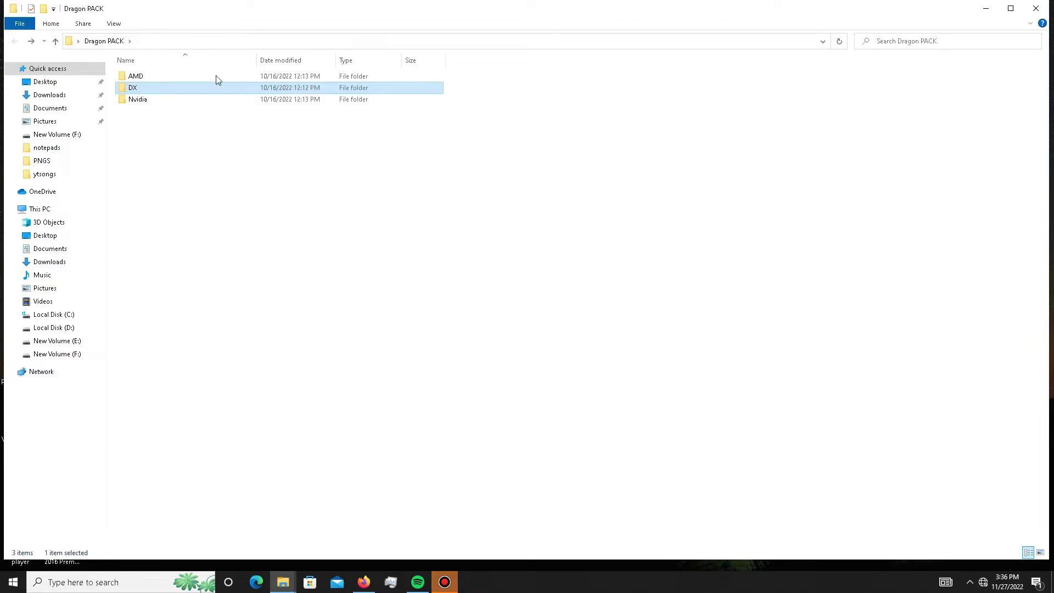
double_click(152, 104)
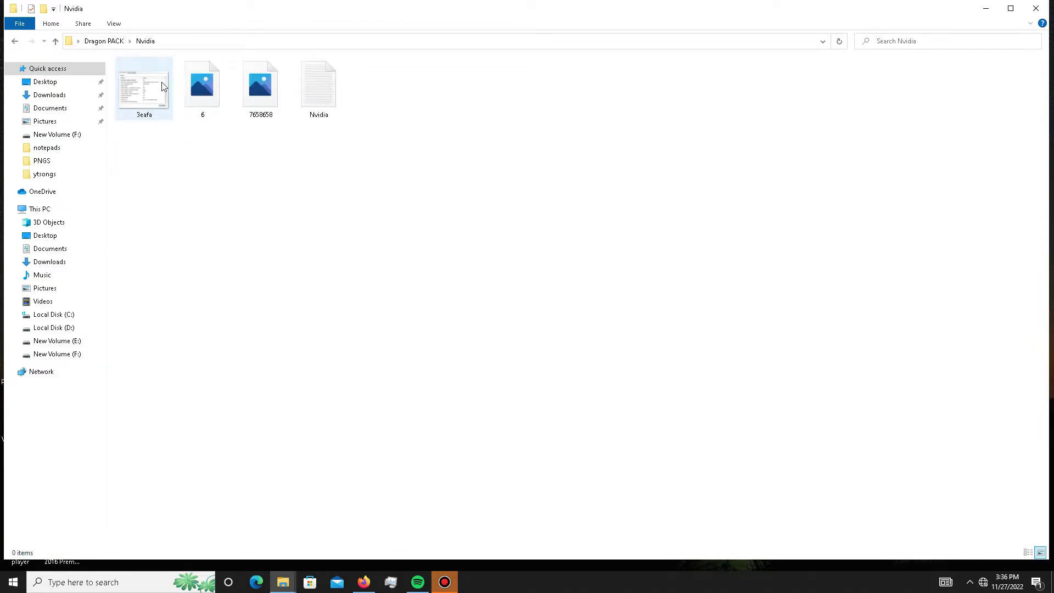
double_click(318, 109)
drag(449, 223, 167, 130)
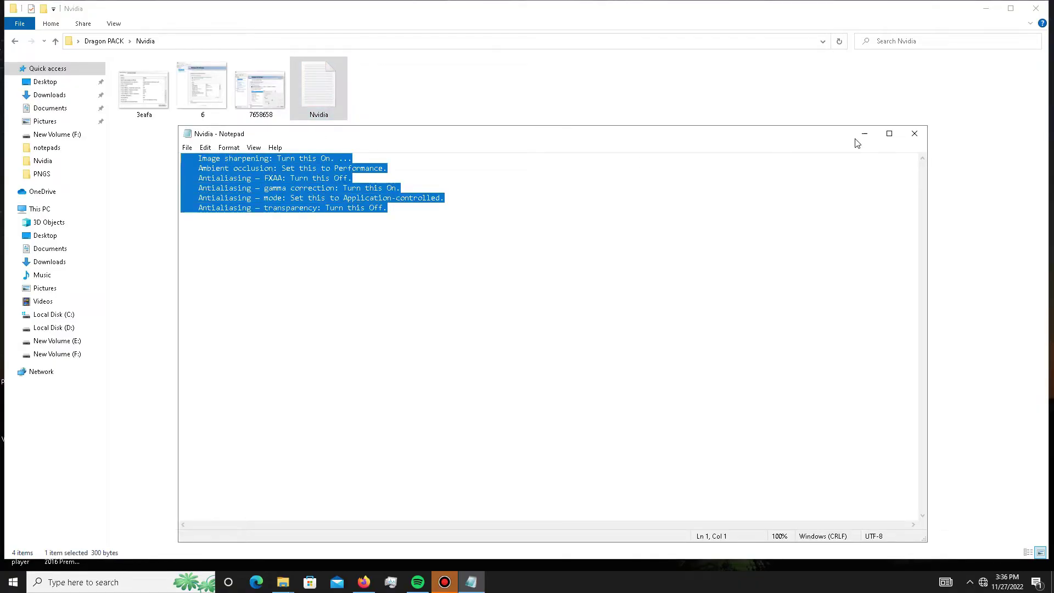
click(914, 133)
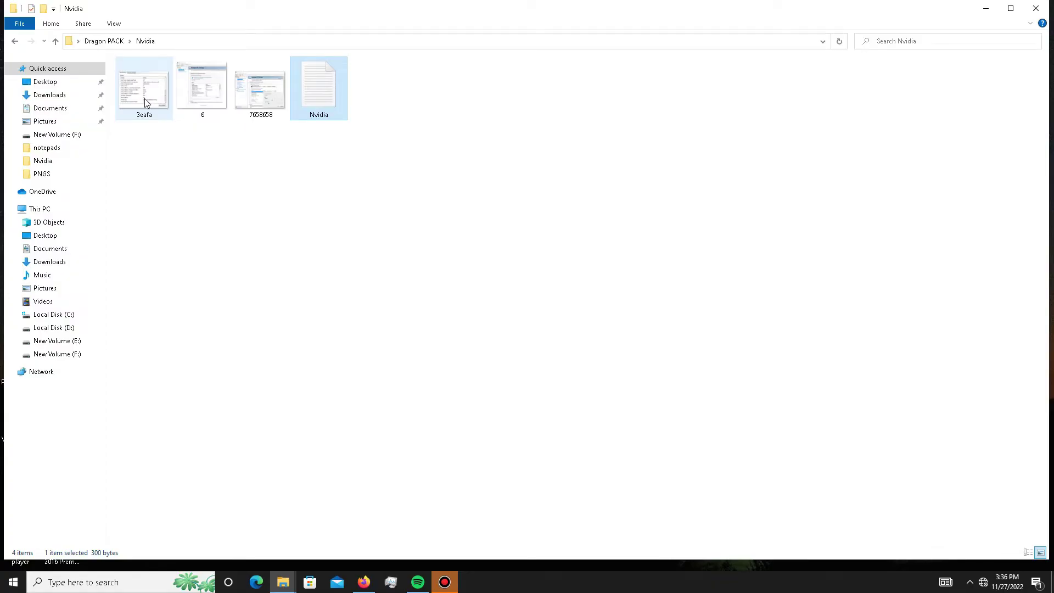
Step: Look through the 3eafa screenshot and the following ones, including 7658658, in the image viewer
double_click(144, 99)
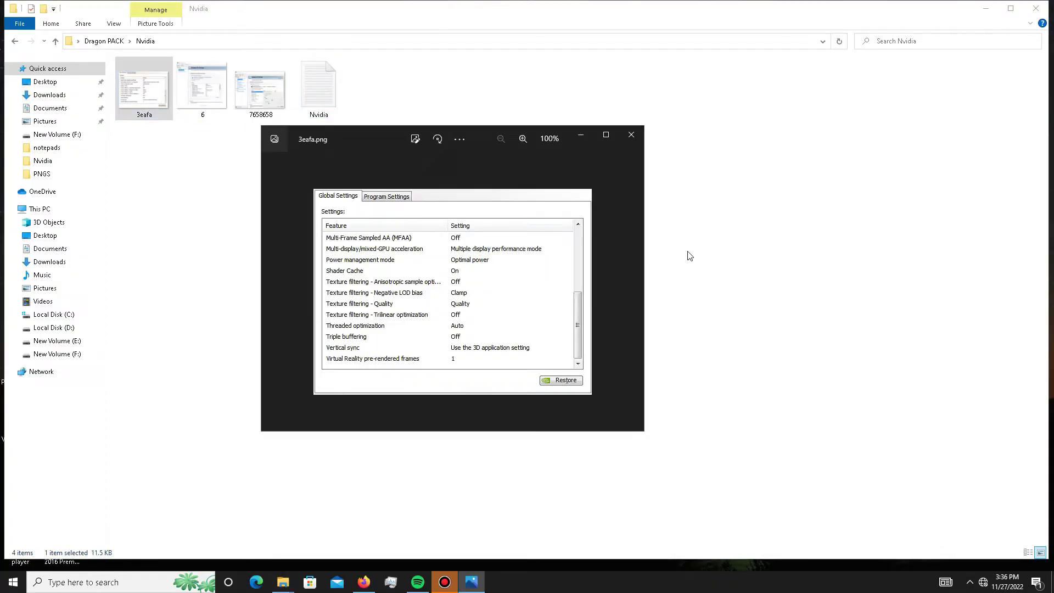
click(634, 290)
click(634, 290)
scroll(616, 164, up, 2)
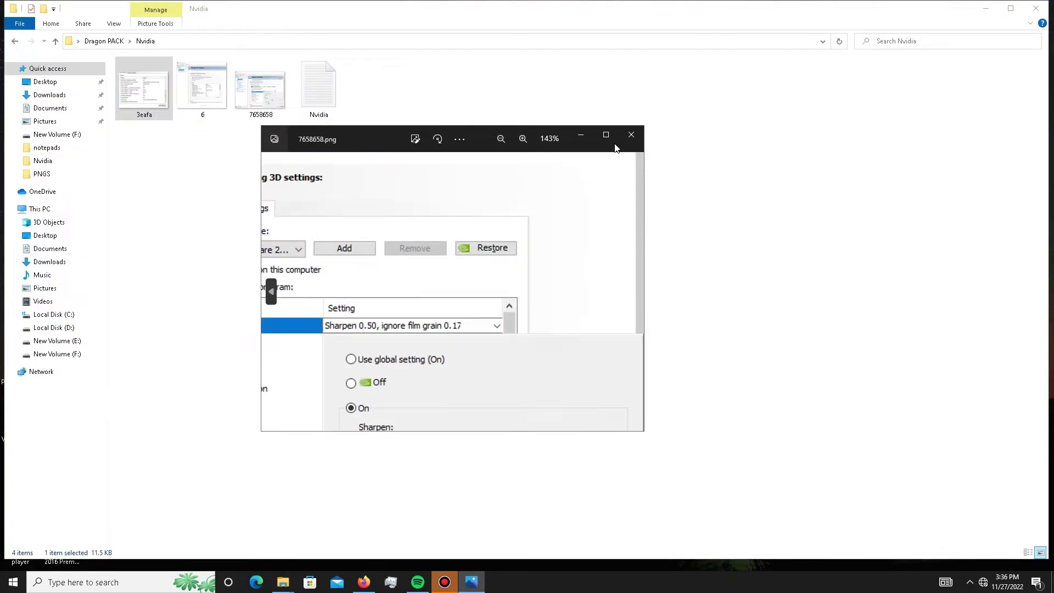
click(632, 135)
Step: Open the AMD folder, read the amd.txt settings note, then return to Dragon PACK
click(15, 42)
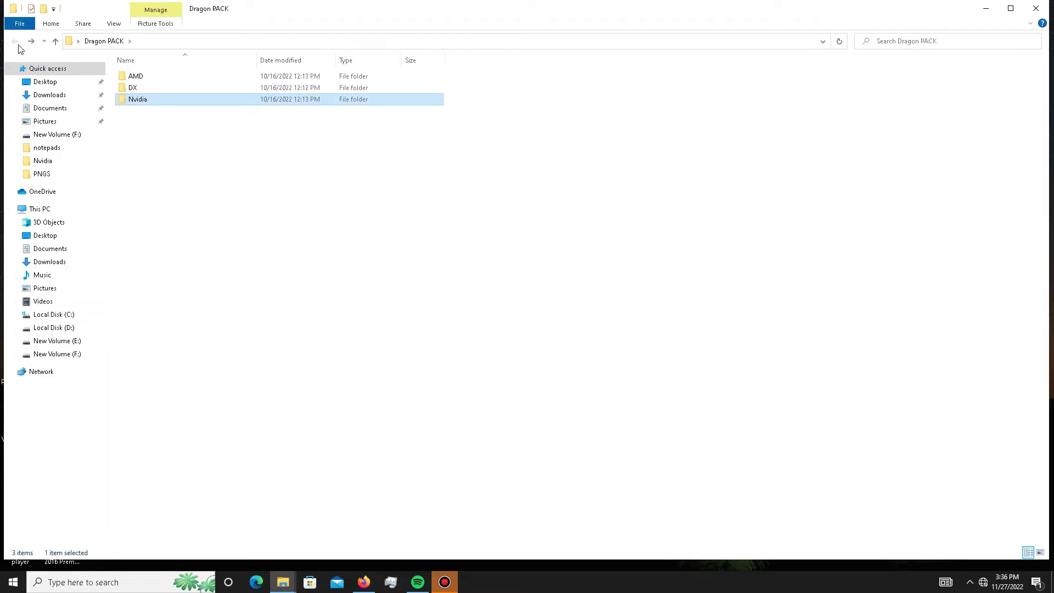
double_click(152, 80)
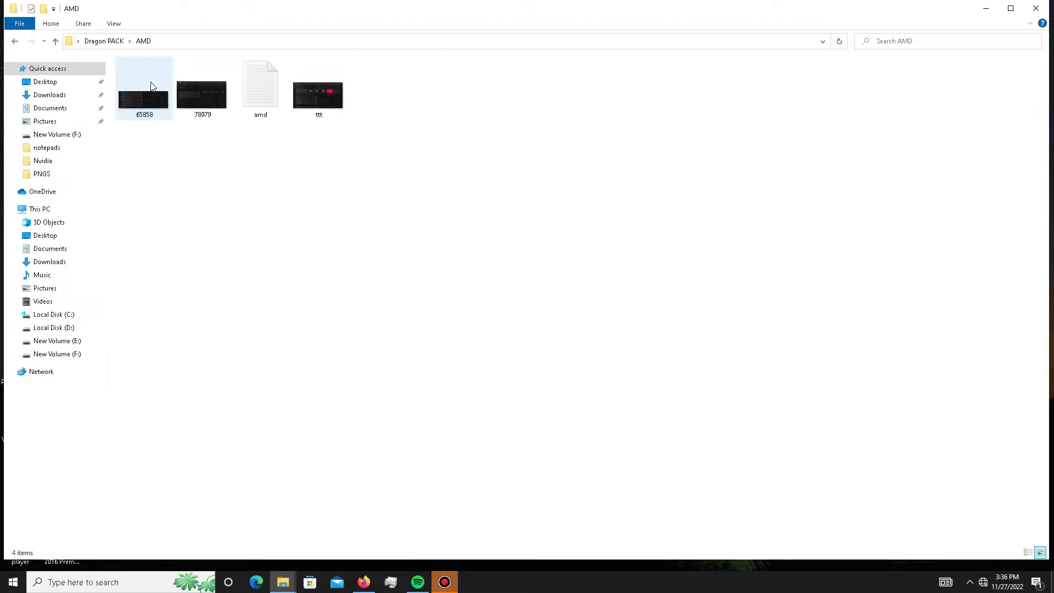
double_click(263, 90)
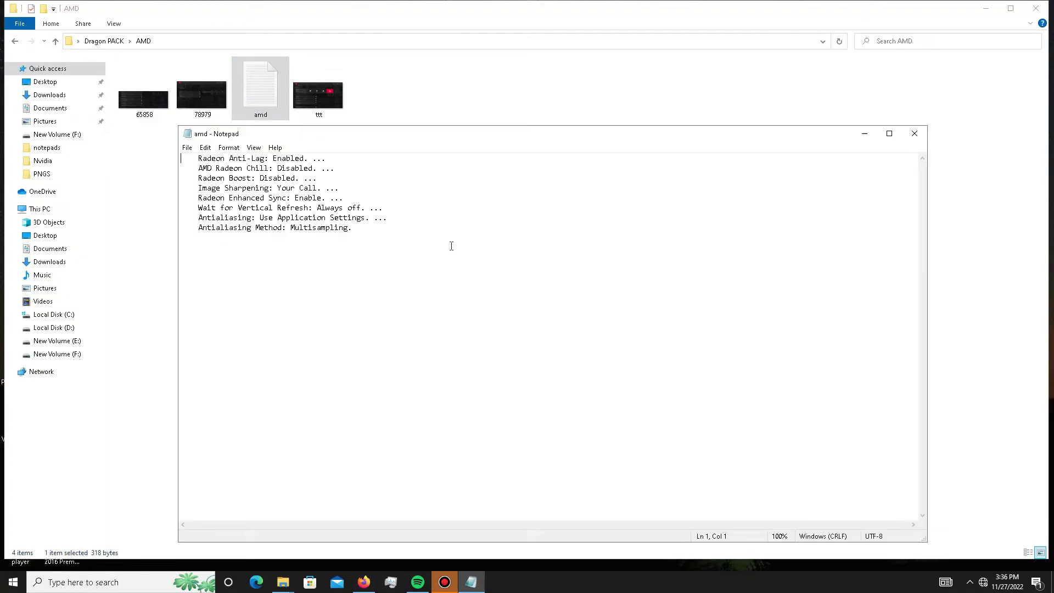
key(ctrl+a)
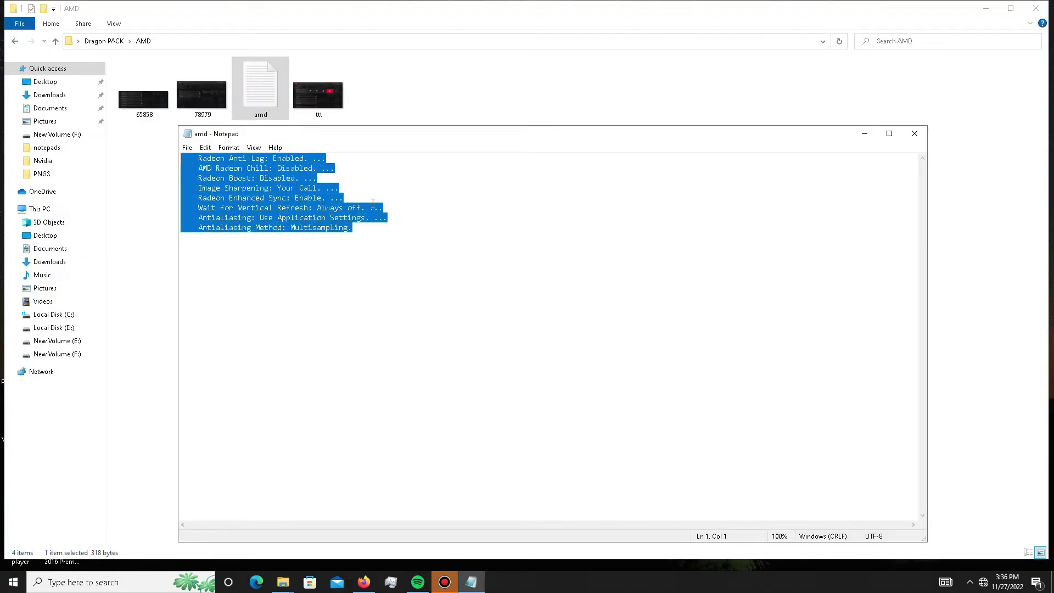
click(915, 134)
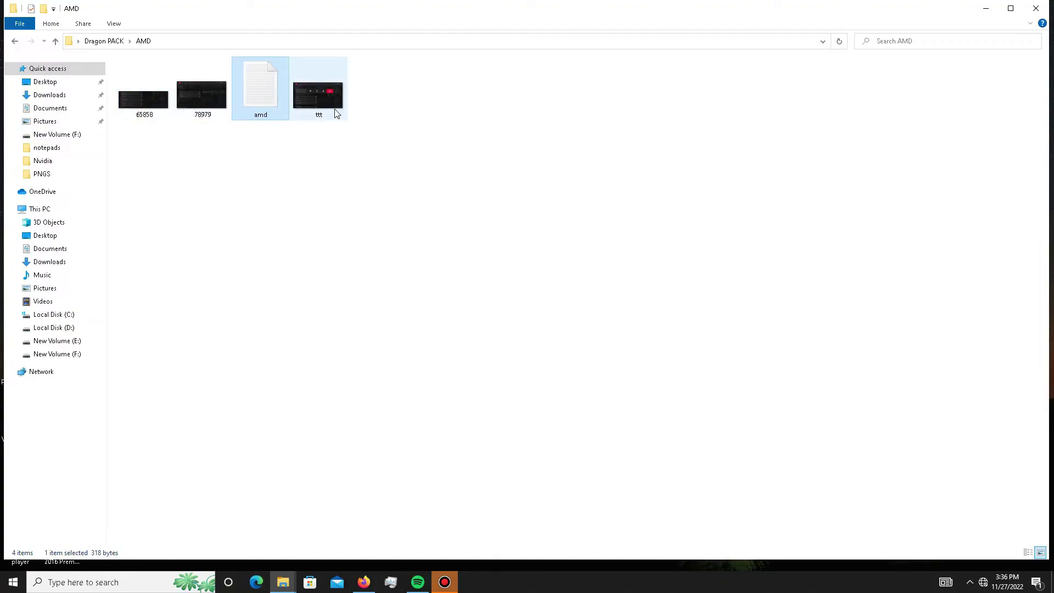
click(15, 41)
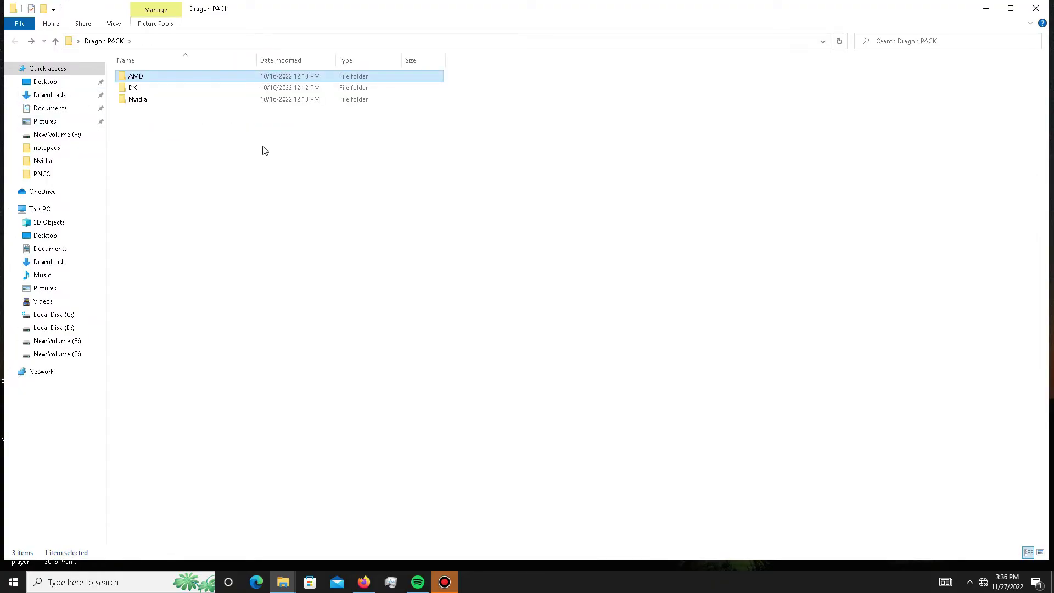
Step: Close the Dragon PACK window and run PREFETCH from the Win+R Run dialog
click(1037, 8)
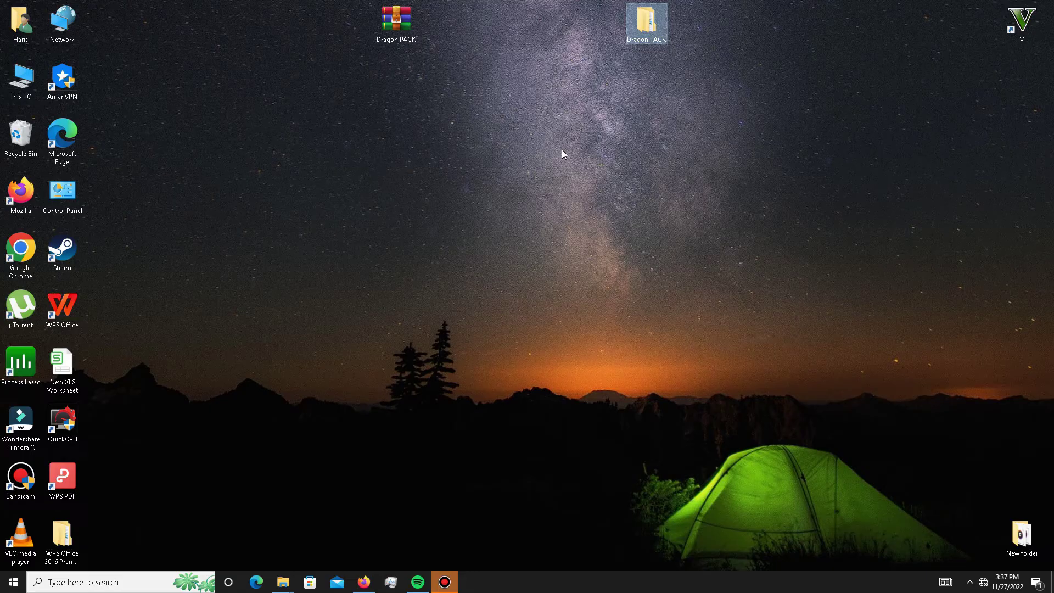
key(super+r)
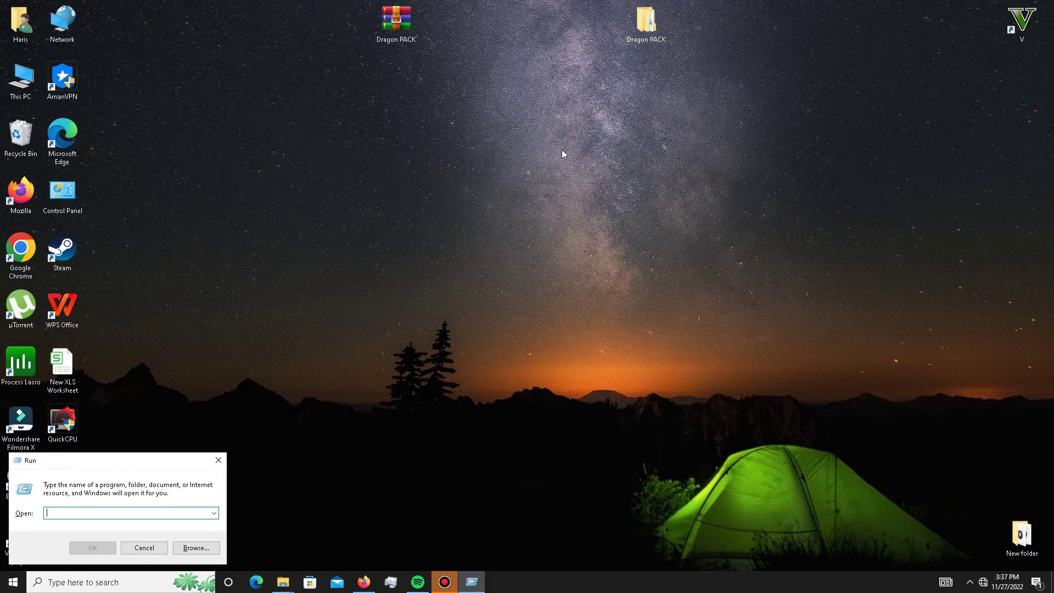
text(PRE)
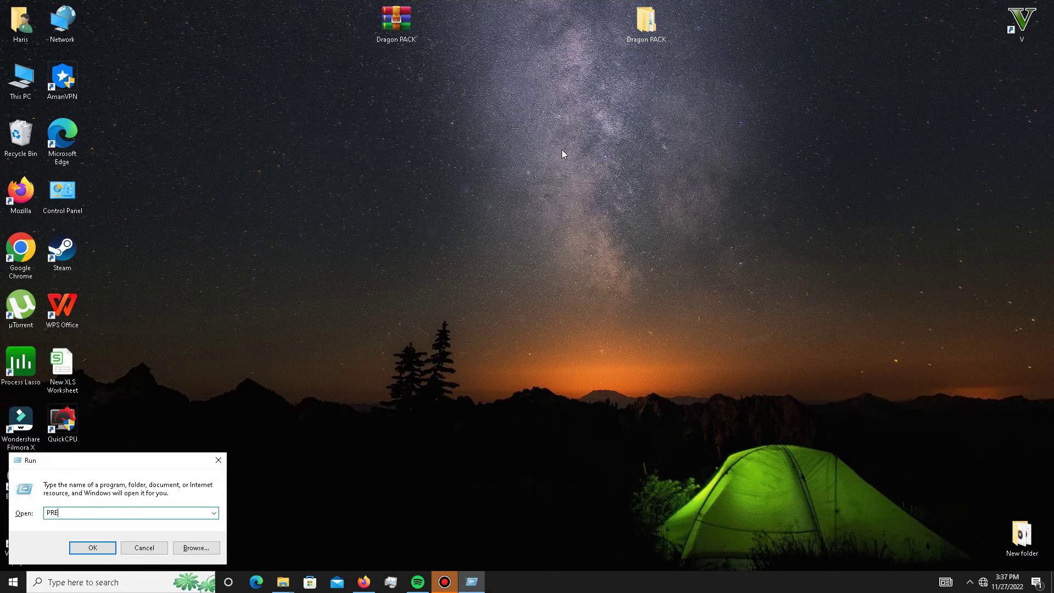
text(FETCH)
key(Return)
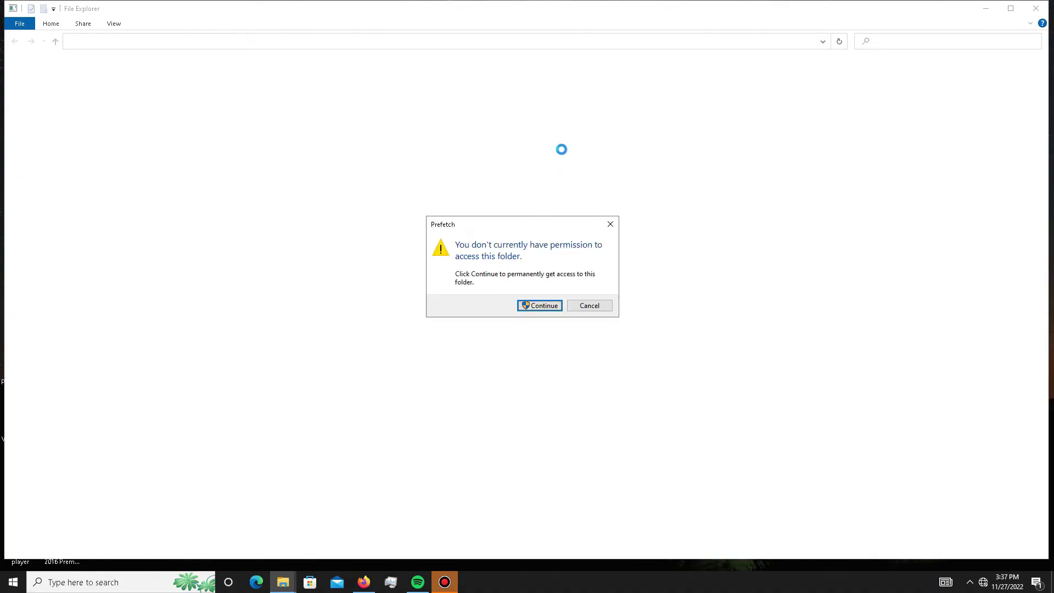
Step: Grant access, delete all 256 Prefetch files except the one in use, and show the desktop
key(Return)
key(ctrl+a)
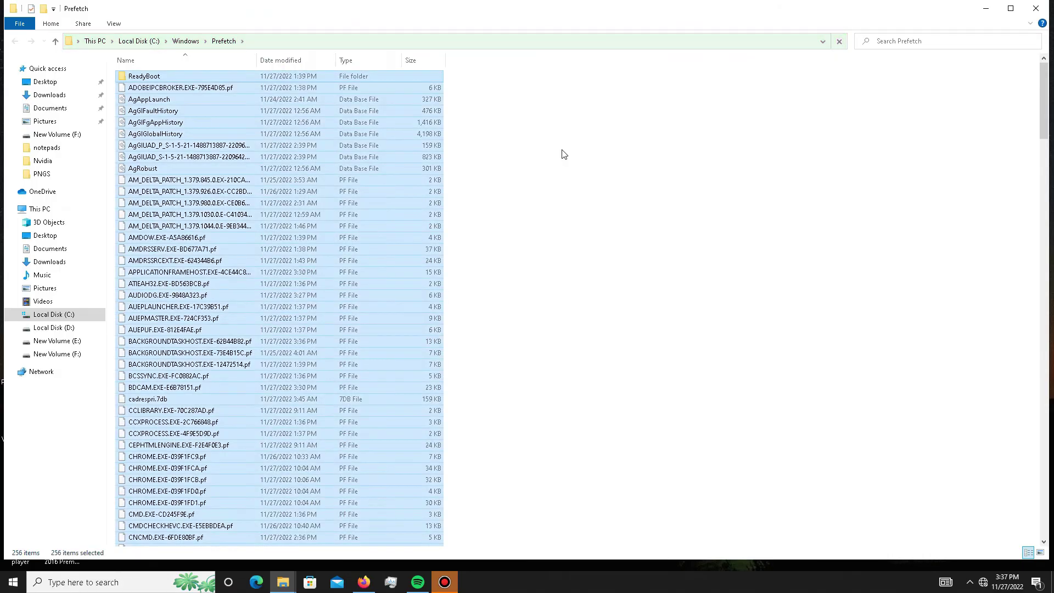
right_click(260, 213)
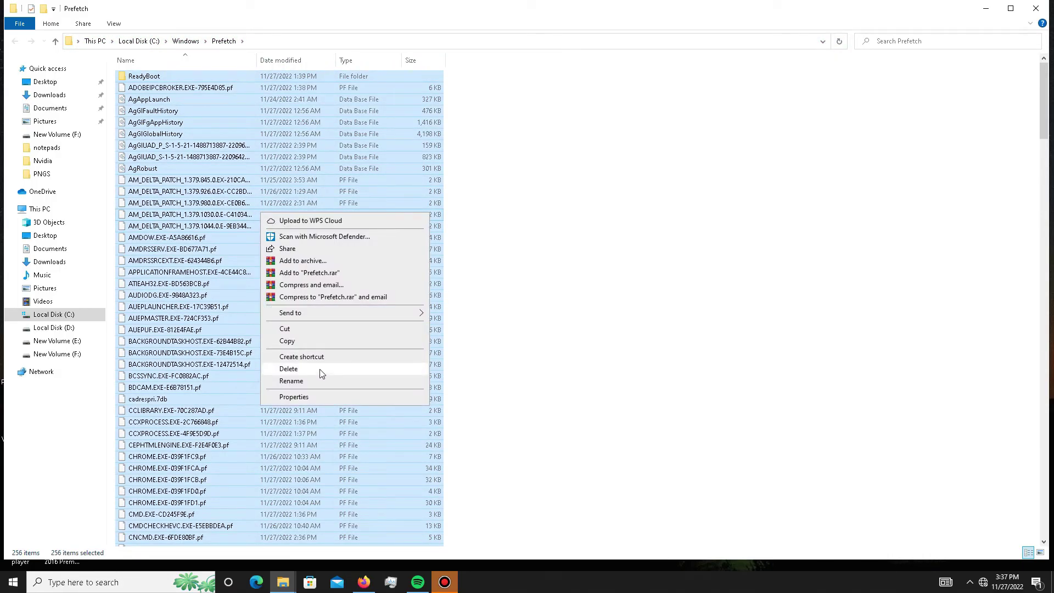
click(322, 371)
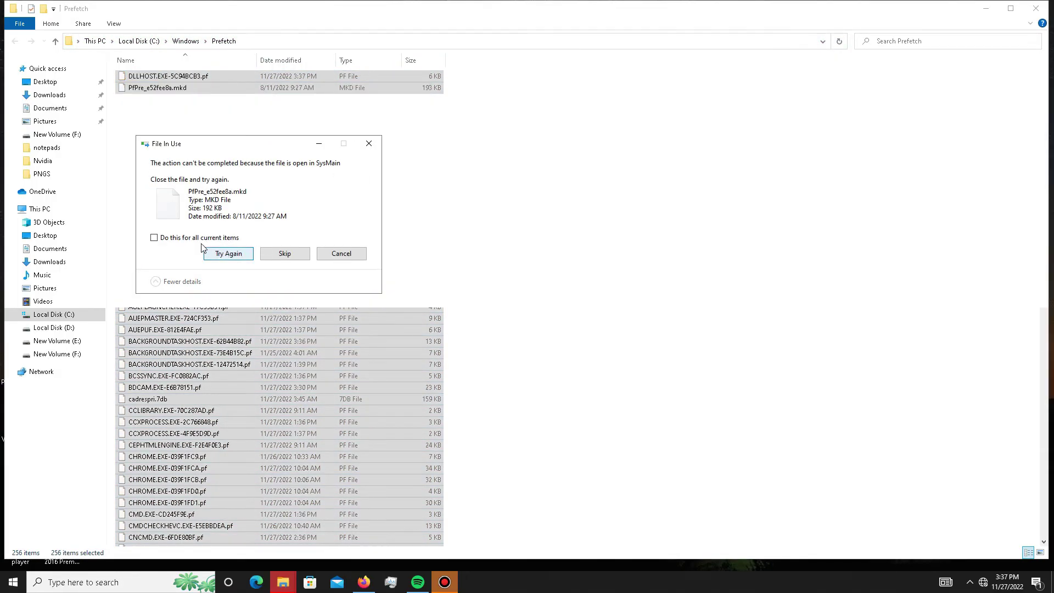
click(287, 253)
key(super+d)
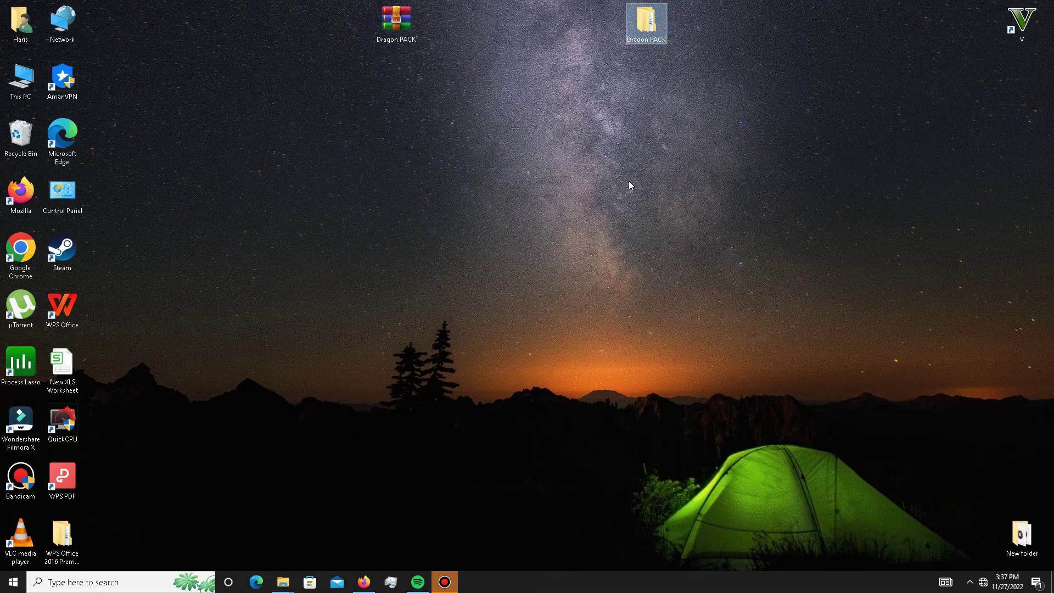
right_click(603, 585)
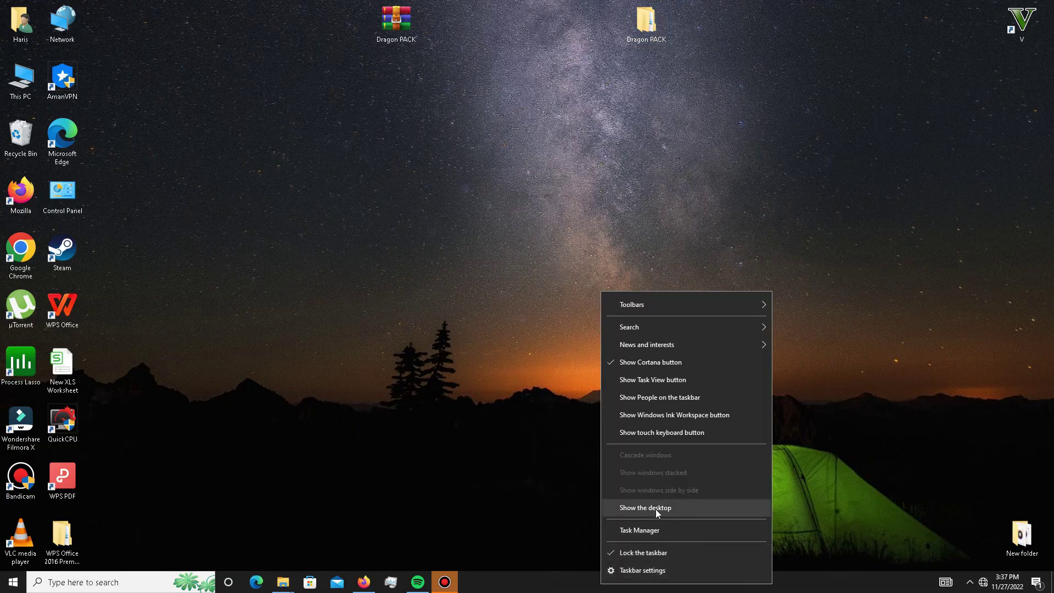